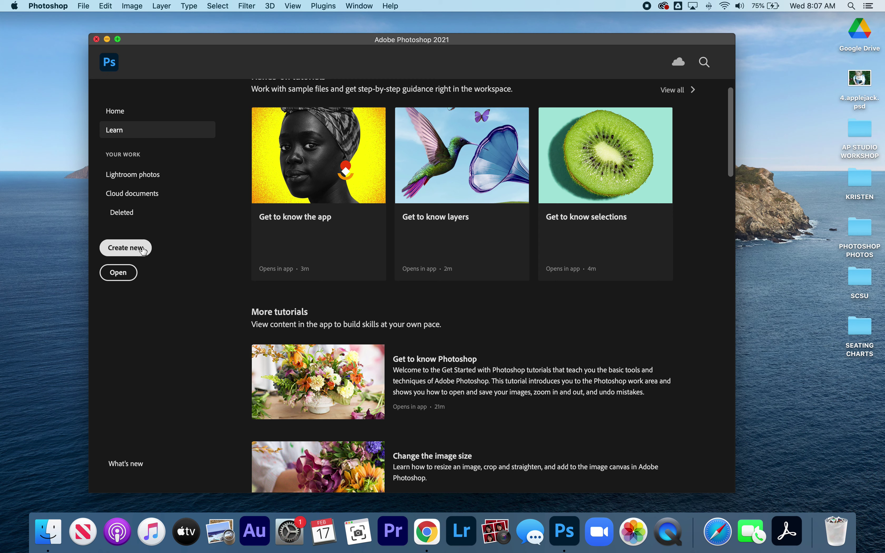
Open the File menu from the Photoshop Learn home screen
left_click(84, 7)
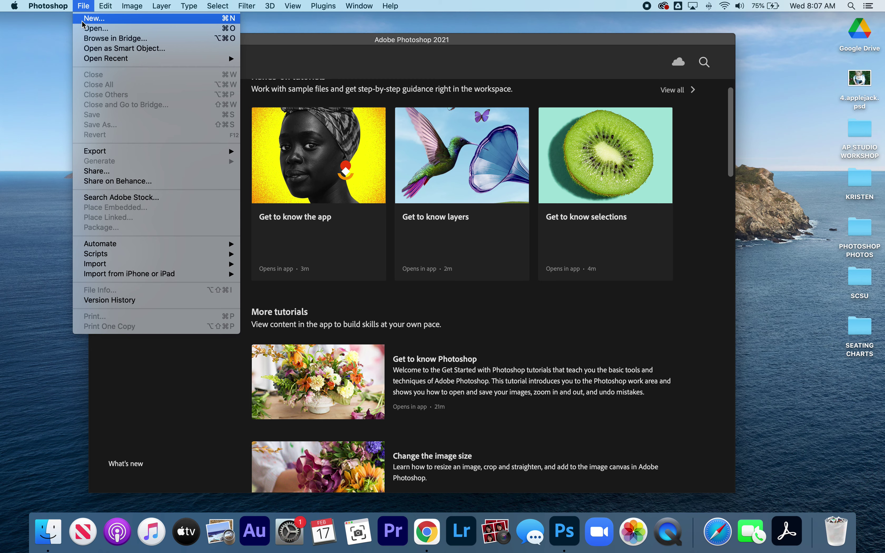
Start a new document and set it to 8 x 10 inches at 150 pixels/inch
left_click(206, 129)
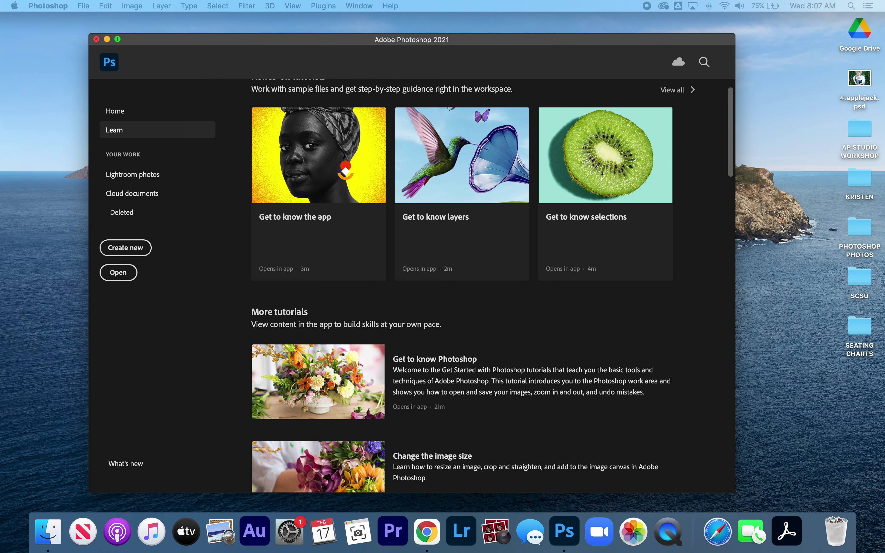
left_click_drag(358, 89, 534, 68)
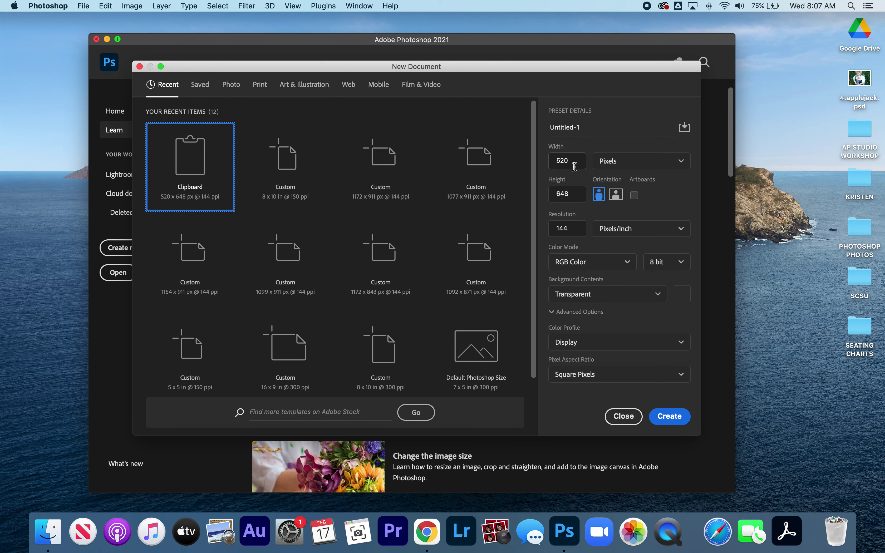
left_click(628, 165)
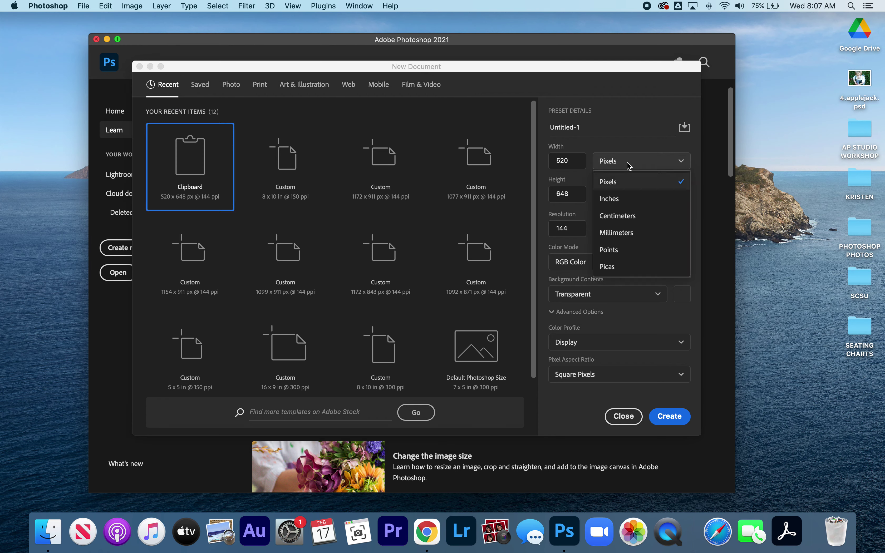
left_click(627, 197)
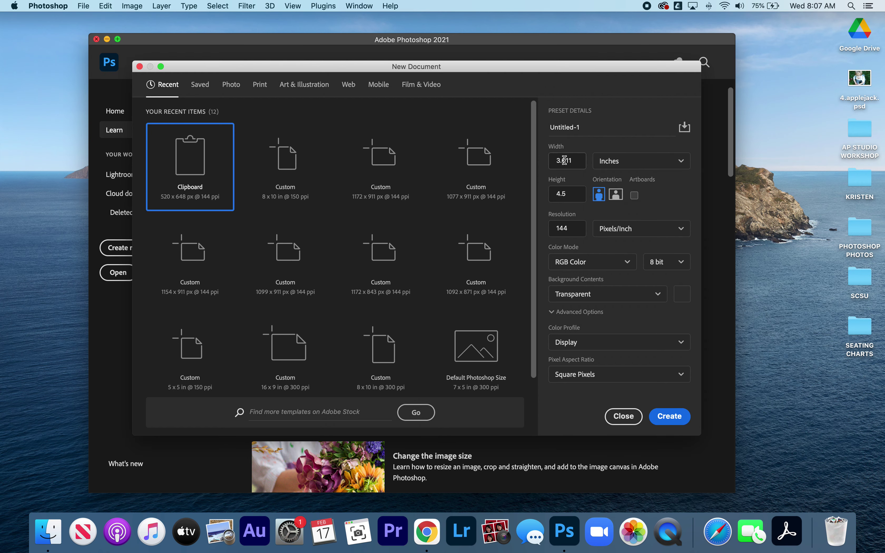
left_click_drag(578, 159, 535, 155)
type("8")
key("Tab")
type("10")
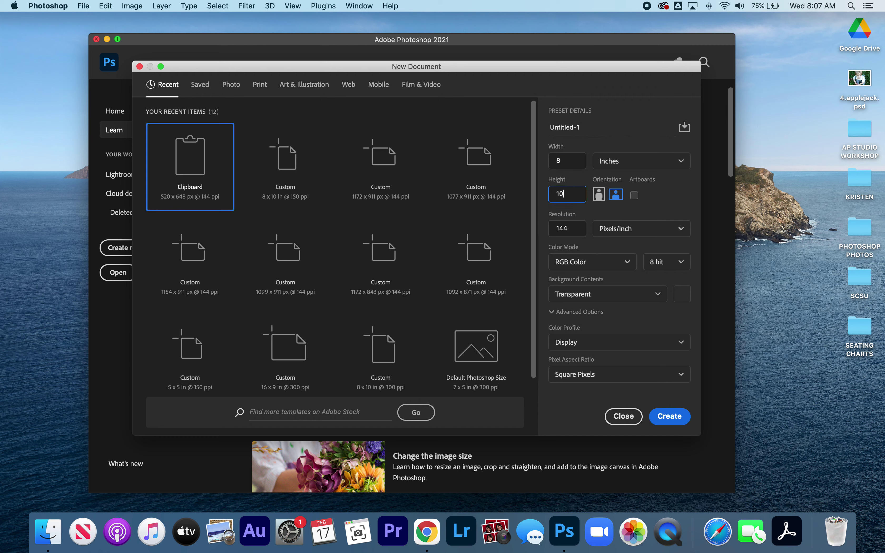
key("Return")
left_click_drag(582, 230, 550, 225)
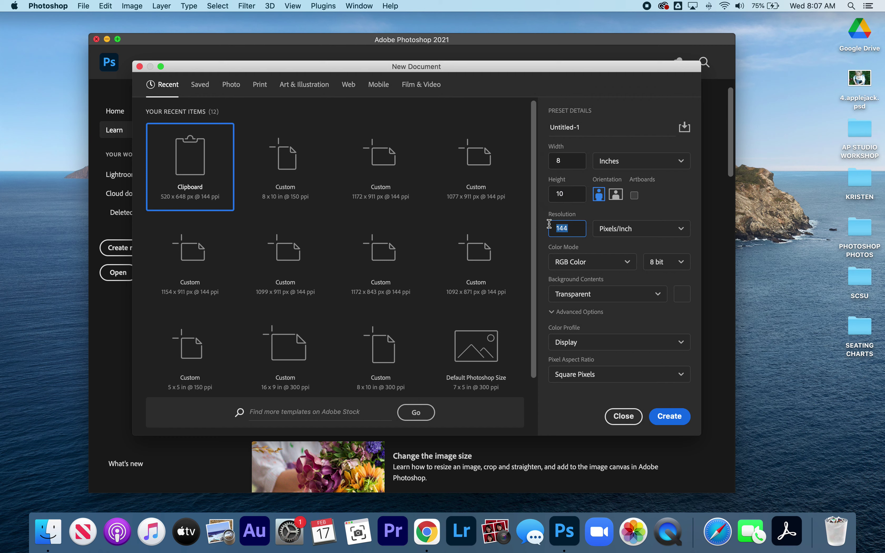
type("150")
double_click(582, 231)
Switch Background Contents from White to Transparent and create the 1200 x 1500 px document
left_click(617, 293)
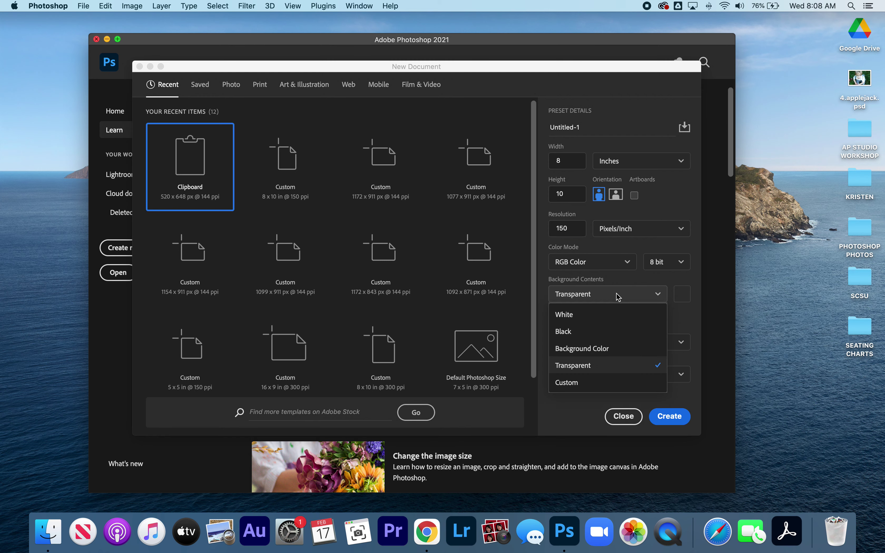
left_click(587, 315)
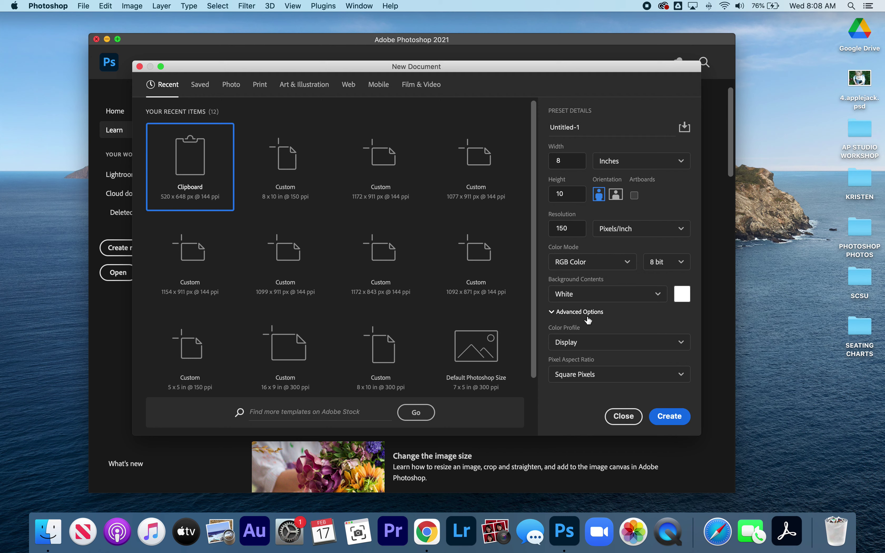
left_click(595, 296)
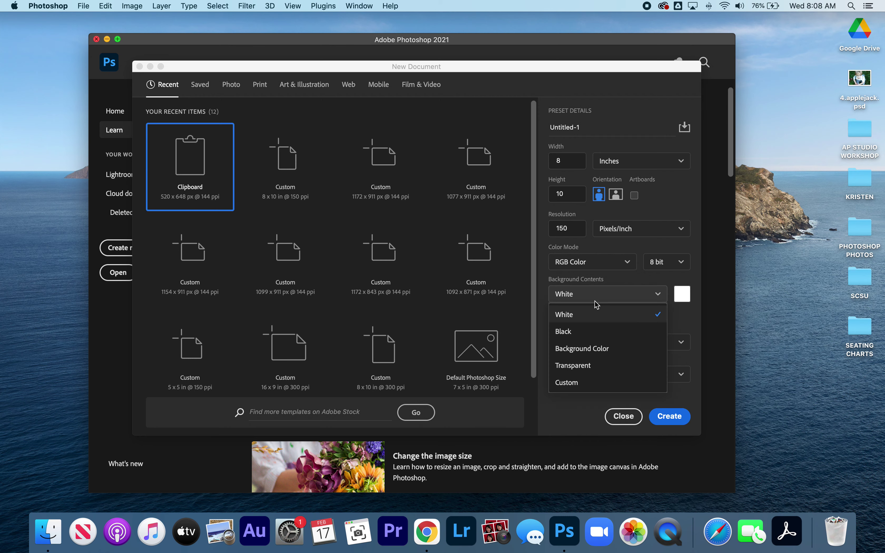
left_click(577, 366)
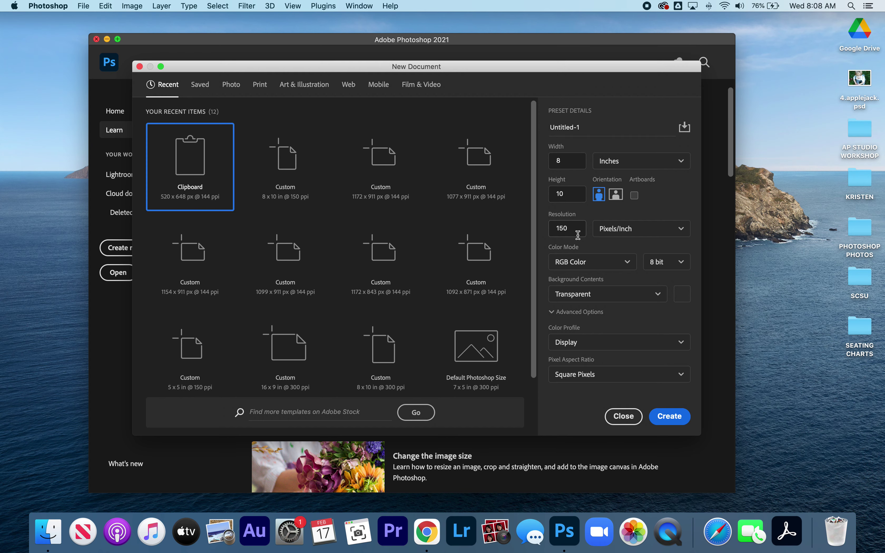
left_click(673, 418)
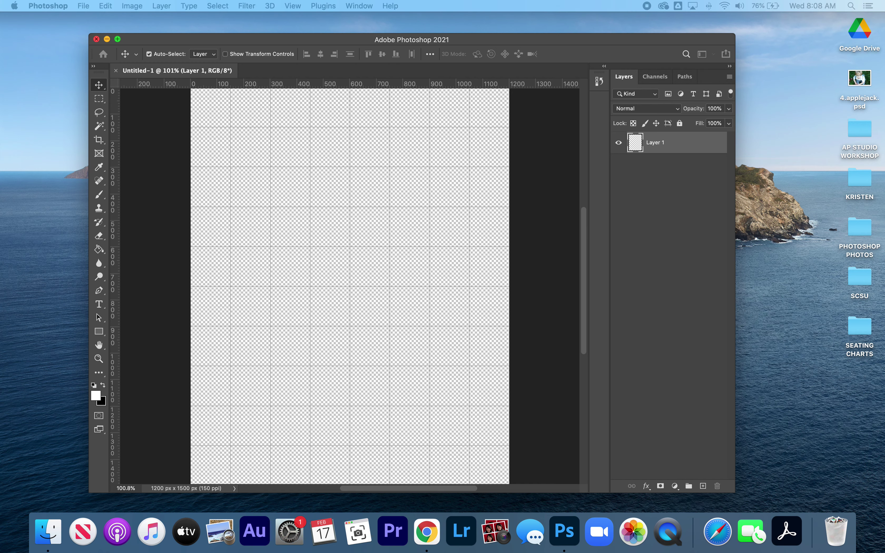
Open 4.applejack.psd, select the whole image, and close it
key("super+o")
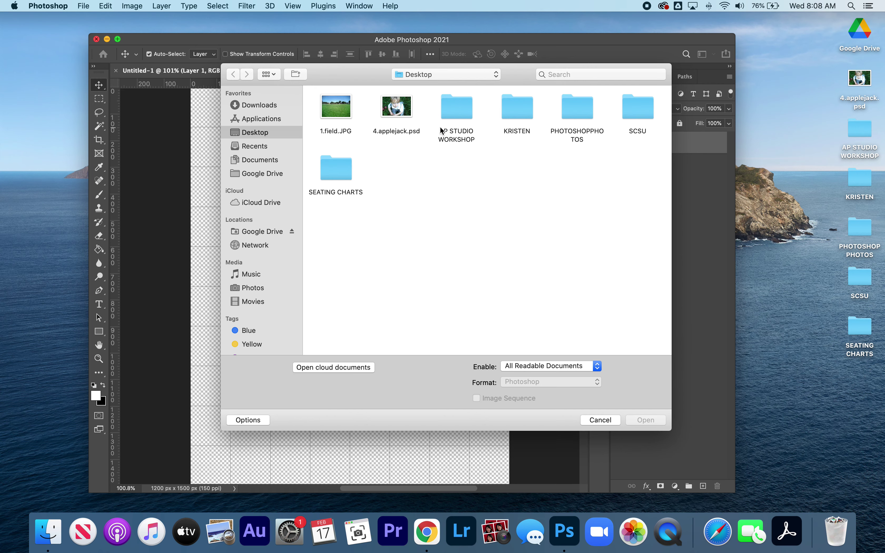
double_click(397, 112)
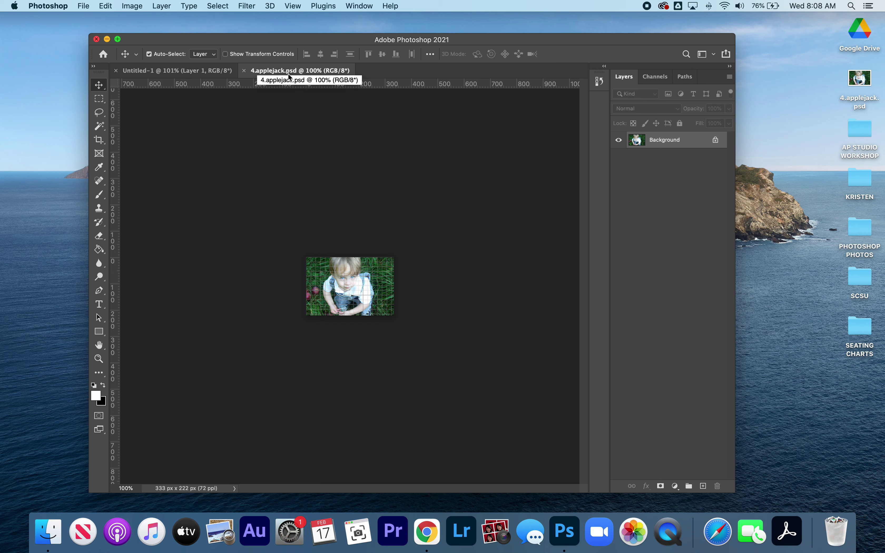
left_click(182, 71)
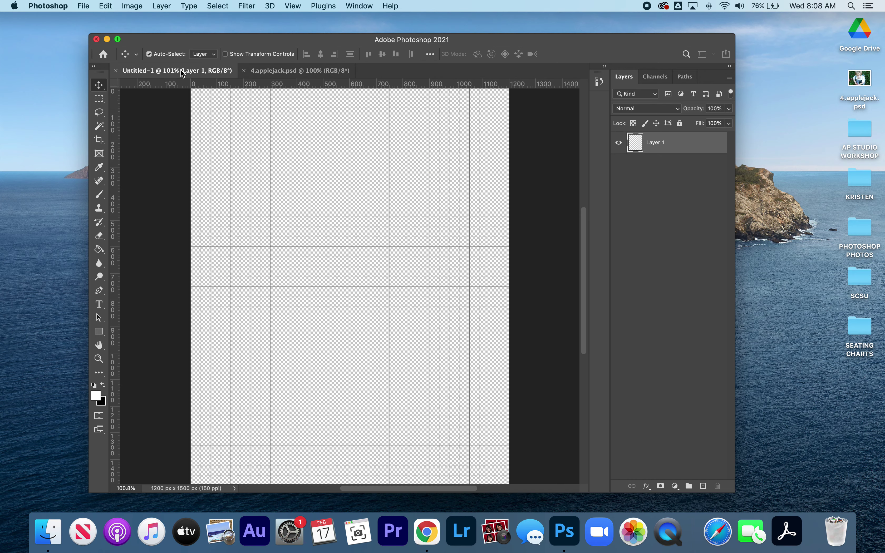
left_click(285, 71)
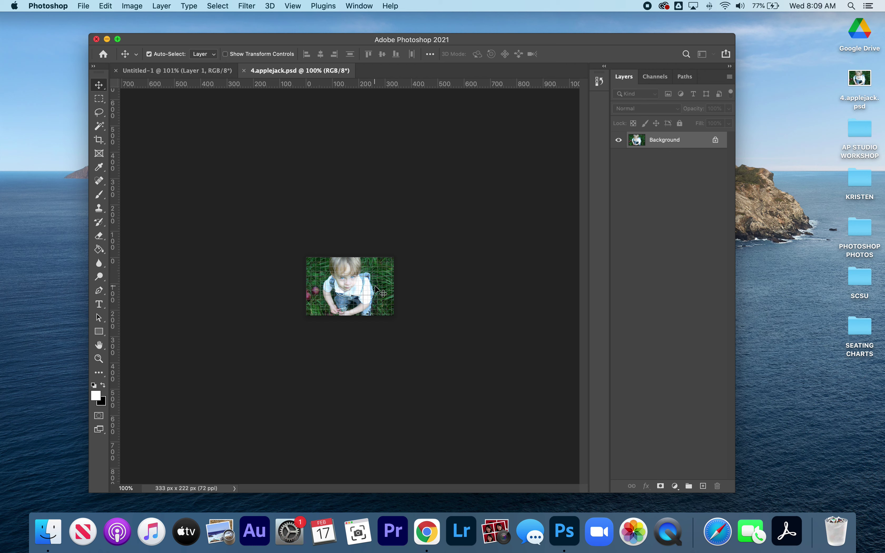
key("super+a")
key("super+w")
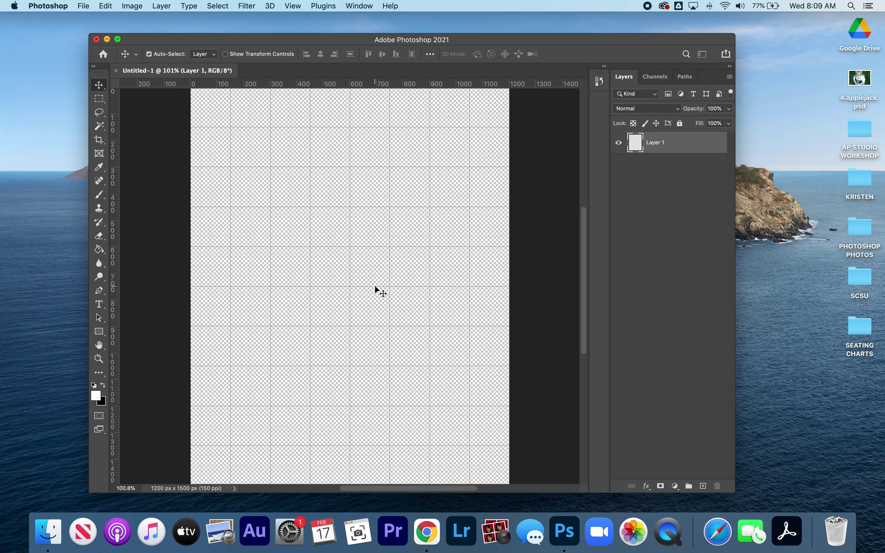
Paste the photo into Untitled-1, accept the colour conversion, and move it toward the upper left
key("super+v")
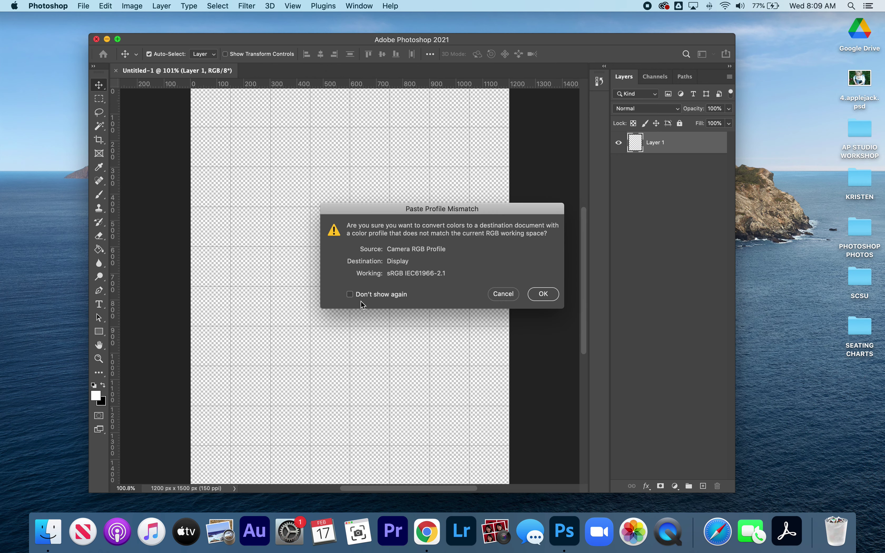
left_click(349, 294)
left_click(544, 294)
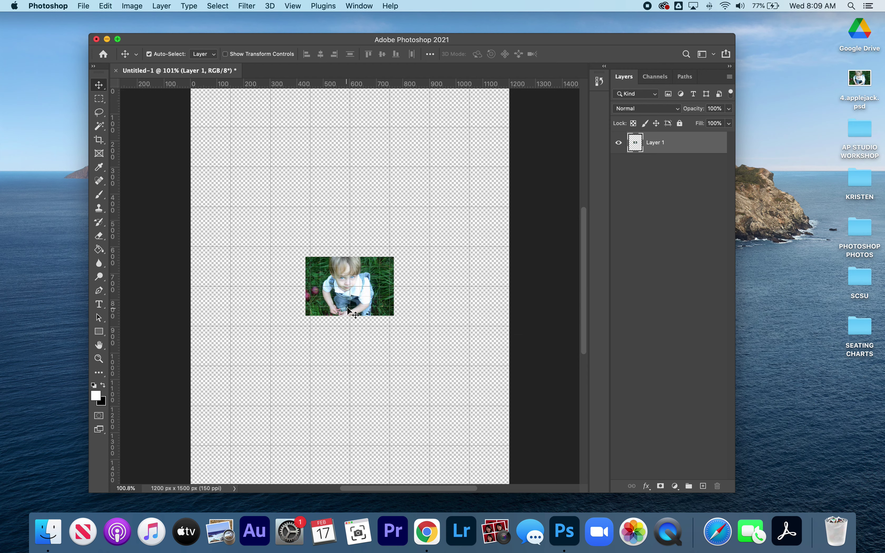
left_click_drag(356, 302, 311, 232)
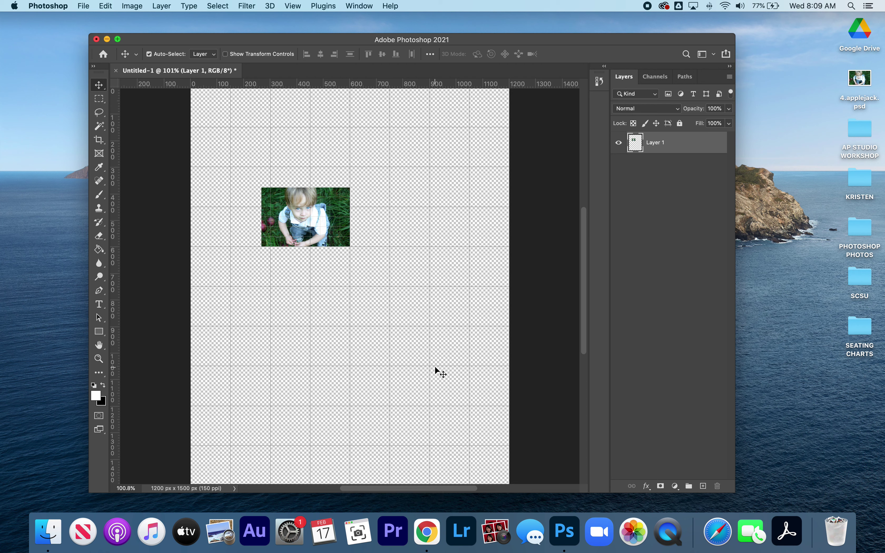
key("super+o")
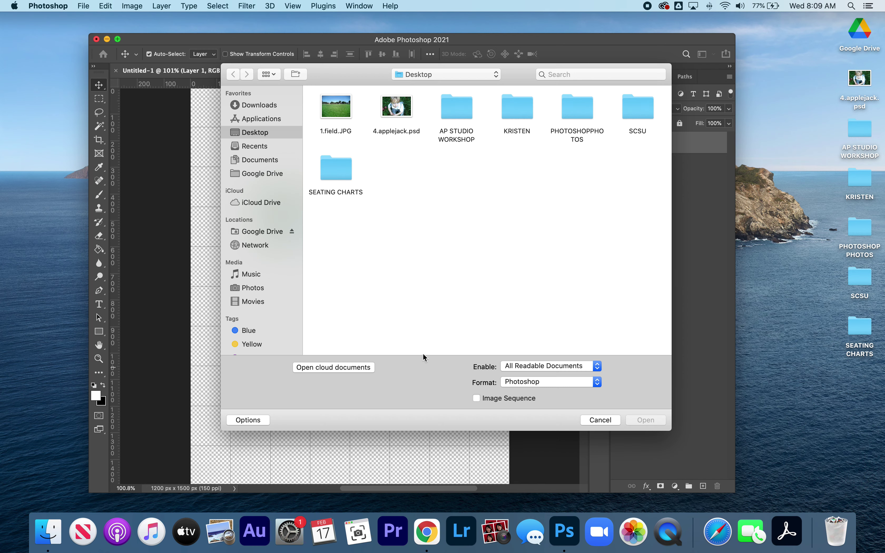
Open 1.field.JPG, select it all, and paste it as Layer 2, moved lower on the canvas
double_click(330, 110)
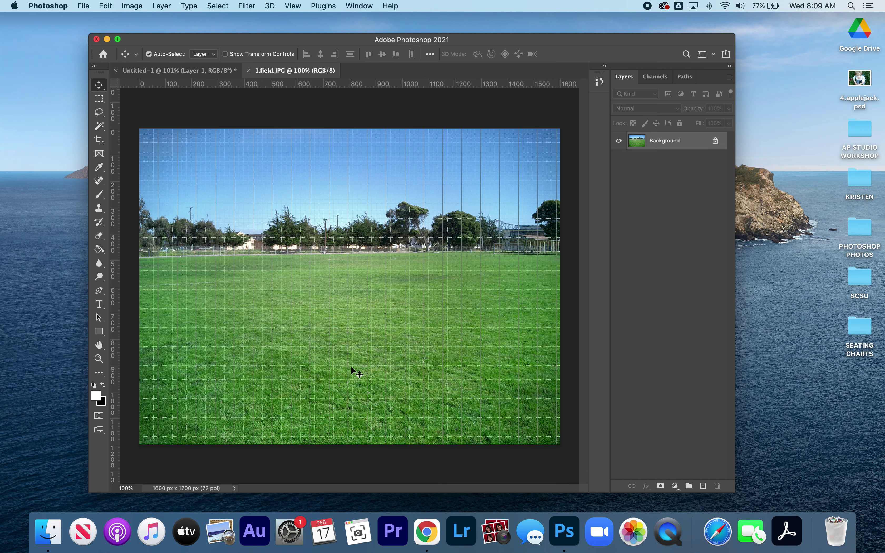
key("super+a")
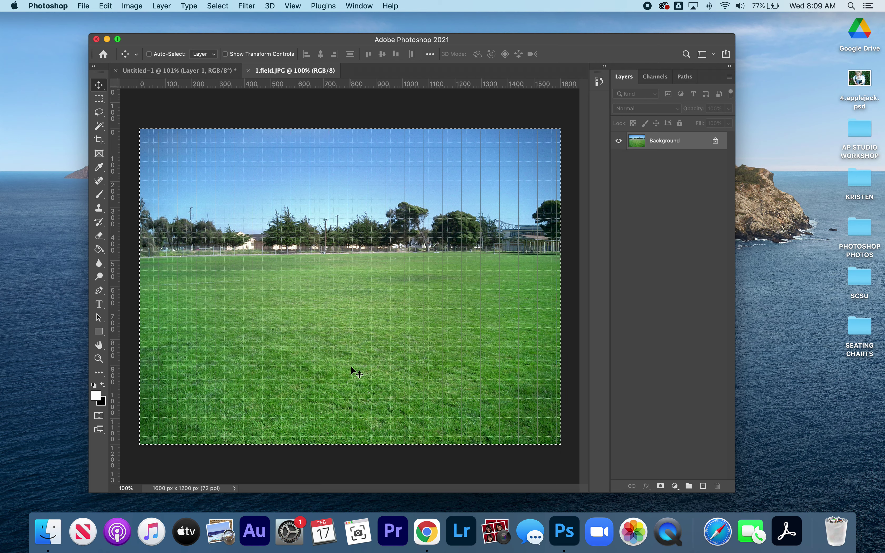
key("super+w")
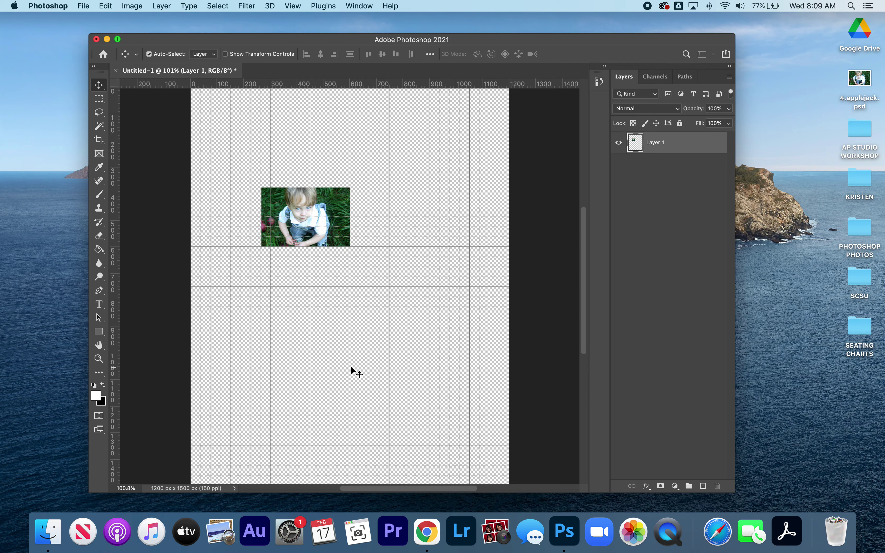
key("super+v")
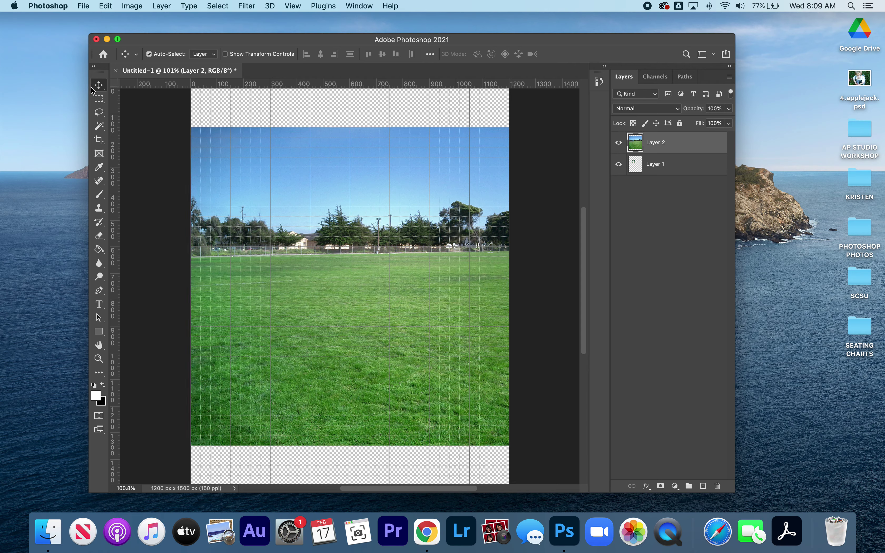
left_click_drag(431, 234, 372, 219)
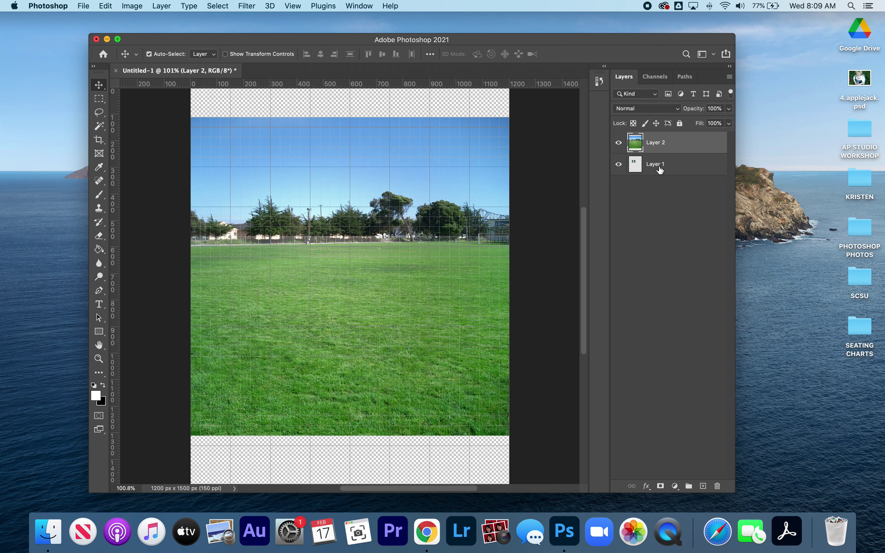
Move Layer 1 above Layer 2 and drag the boy photo to the centre of the field
left_click(671, 166)
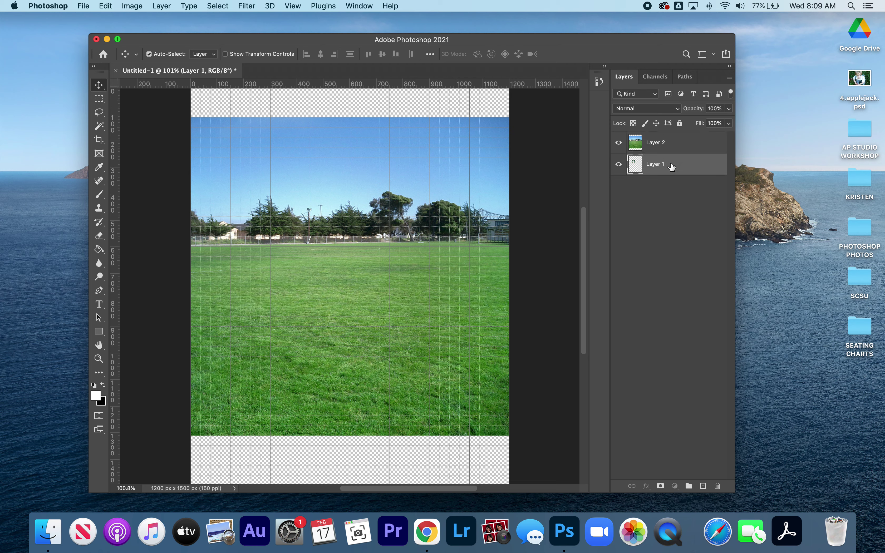
left_click_drag(672, 167, 669, 140)
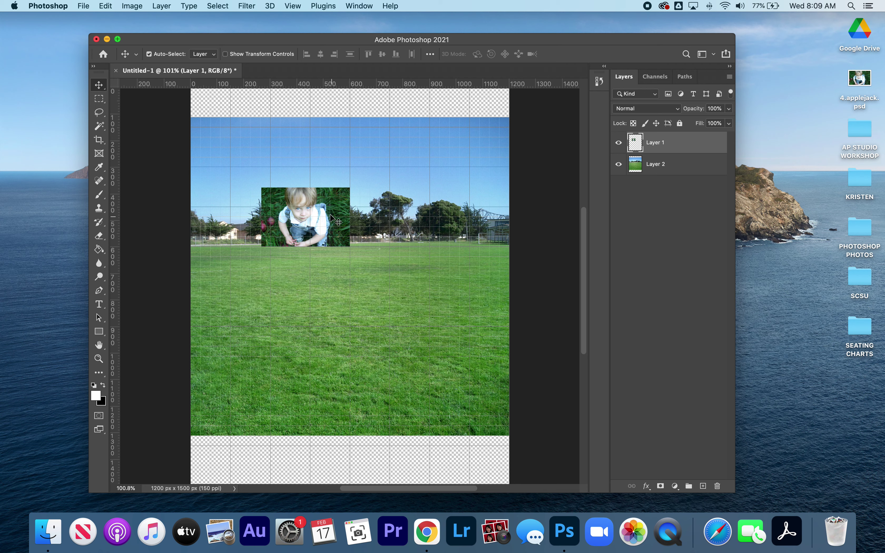
left_click_drag(334, 215, 379, 304)
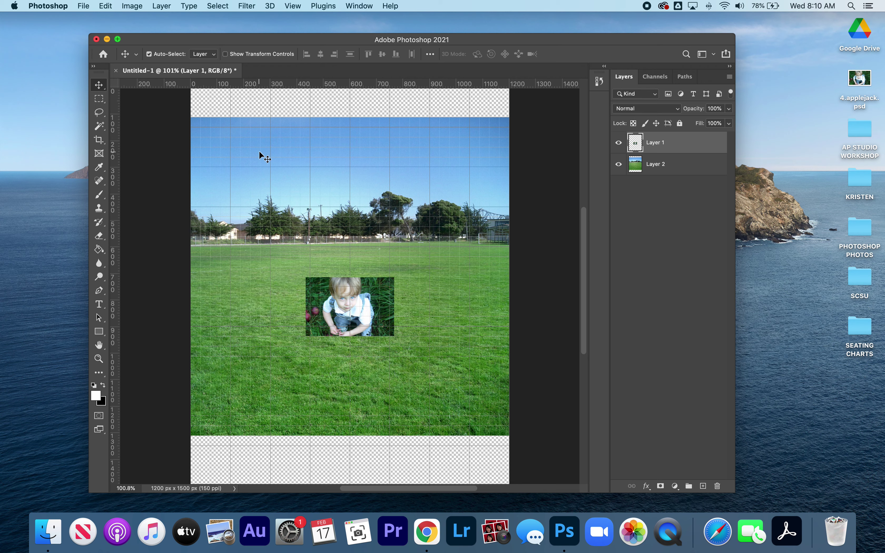
Close the composite without saving and open 4.applejack.psd fitted to the window
left_click(116, 74)
left_click(417, 182)
left_click(126, 274)
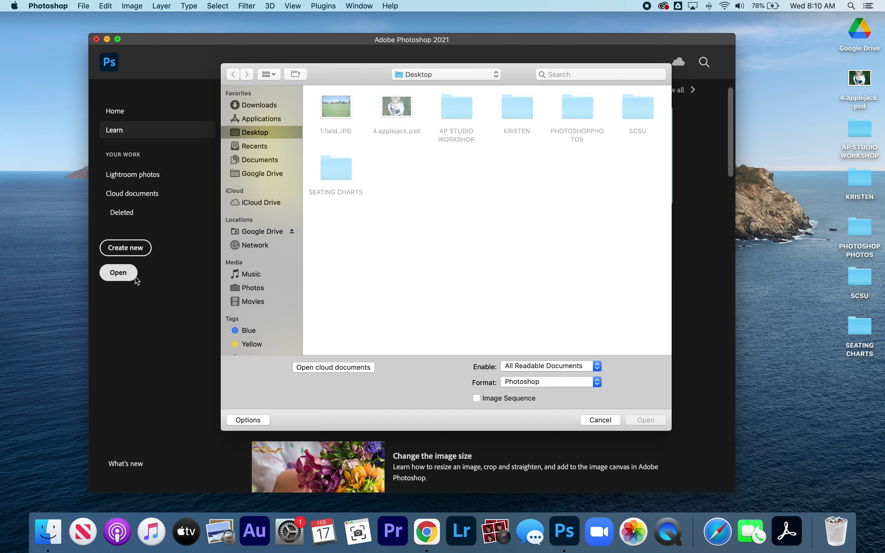
double_click(386, 106)
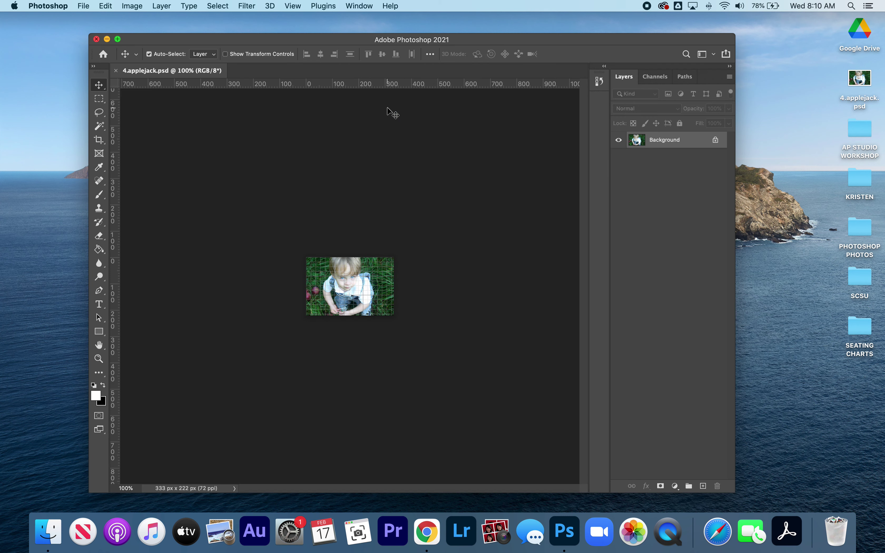
key("super+0")
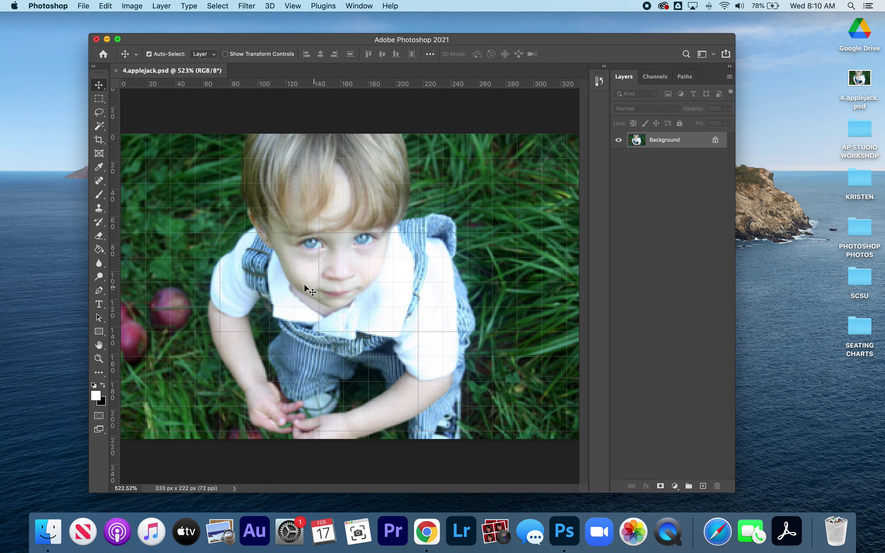
Check Image Size and leave it at 4.625 x 3.083 inches, 72 ppi
left_click(131, 6)
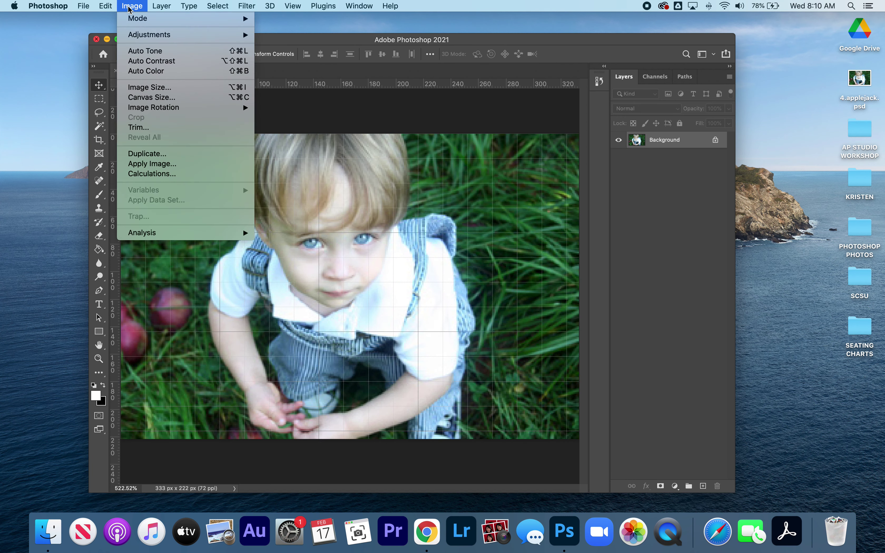
left_click(153, 88)
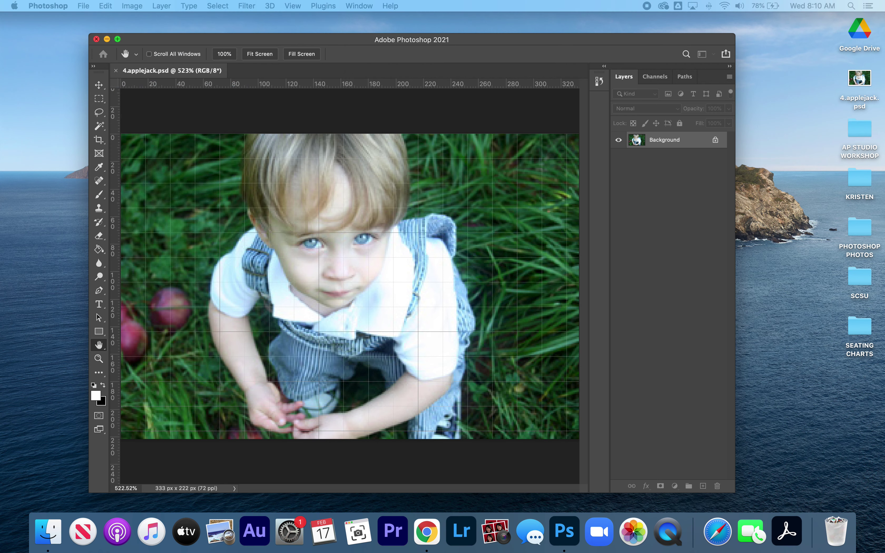
left_click_drag(458, 89, 441, 135)
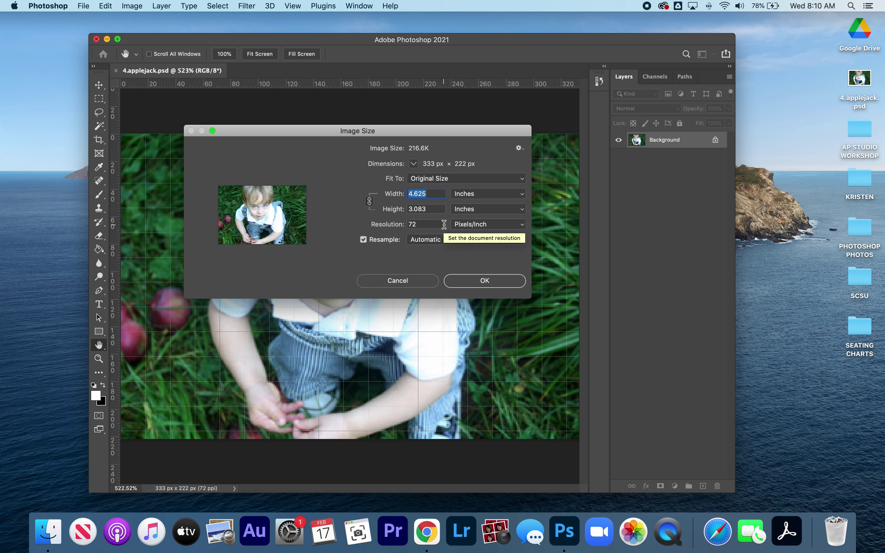
left_click(491, 283)
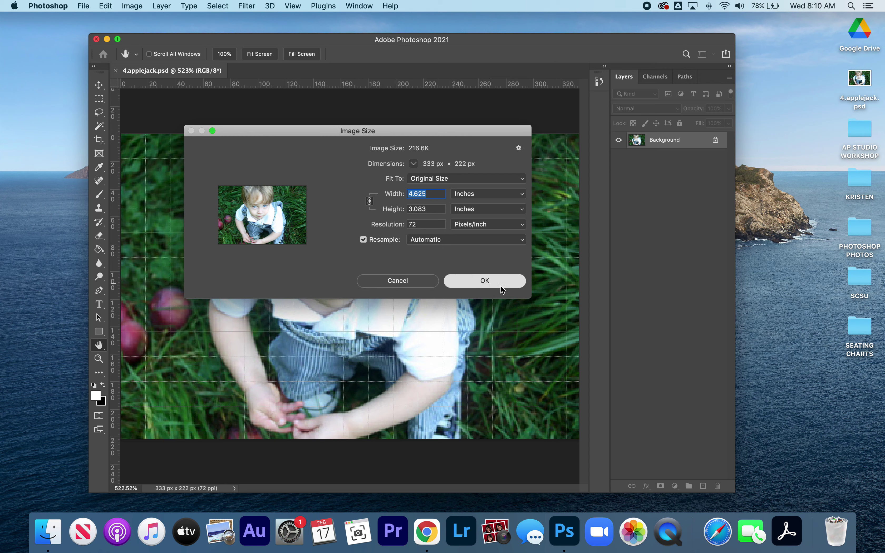
left_click(486, 281)
key("v")
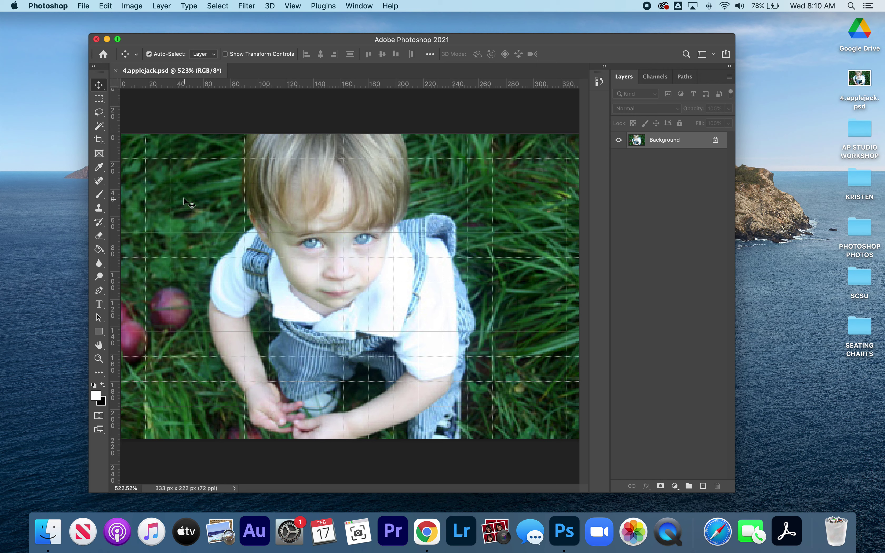
Close 4.applejack.psd and create an 8 x 10 in, 150 ppi document with a White background
left_click(116, 71)
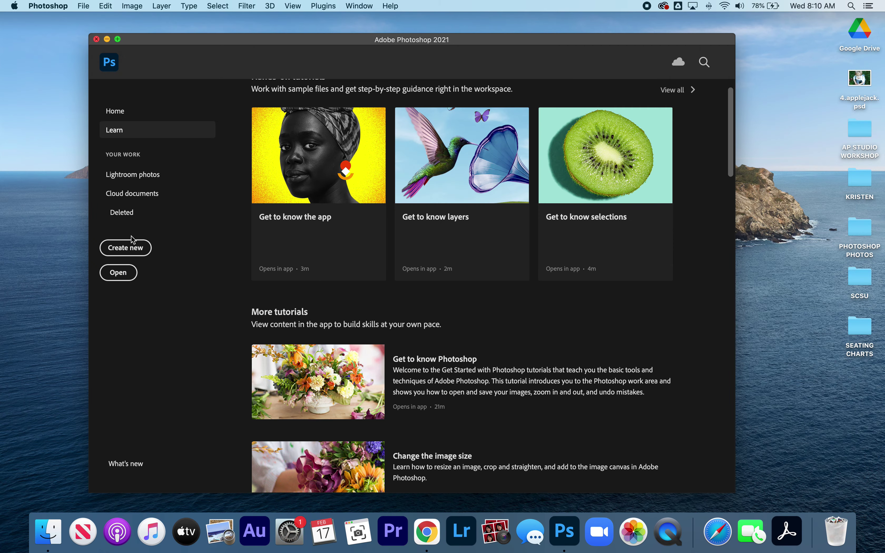
left_click(81, 7)
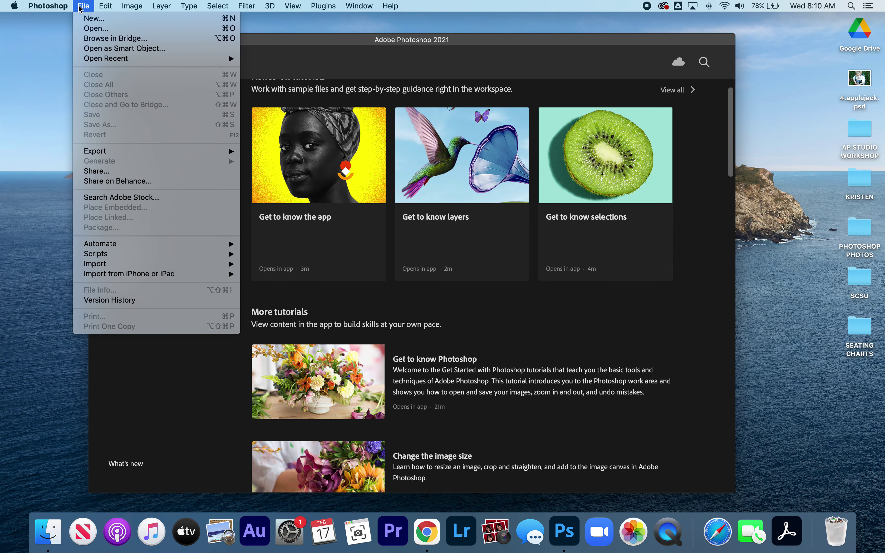
left_click(84, 21)
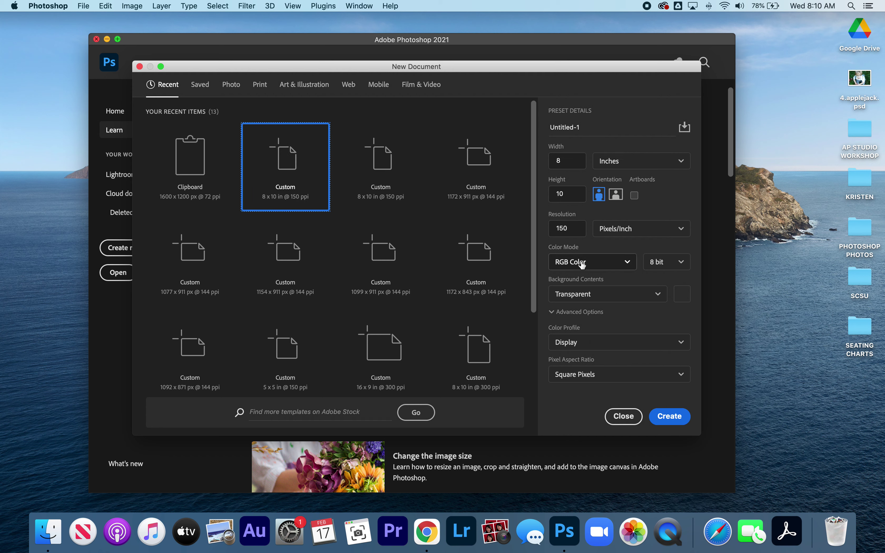
left_click(603, 297)
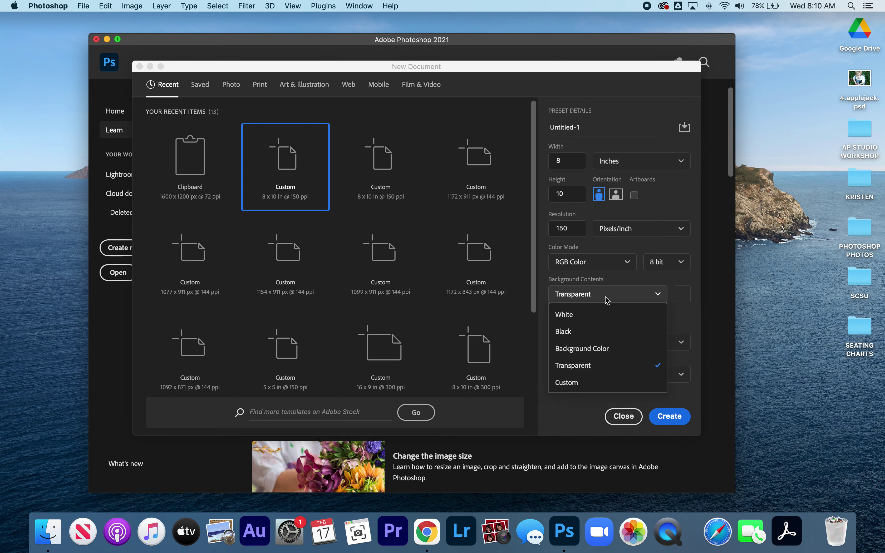
left_click(601, 314)
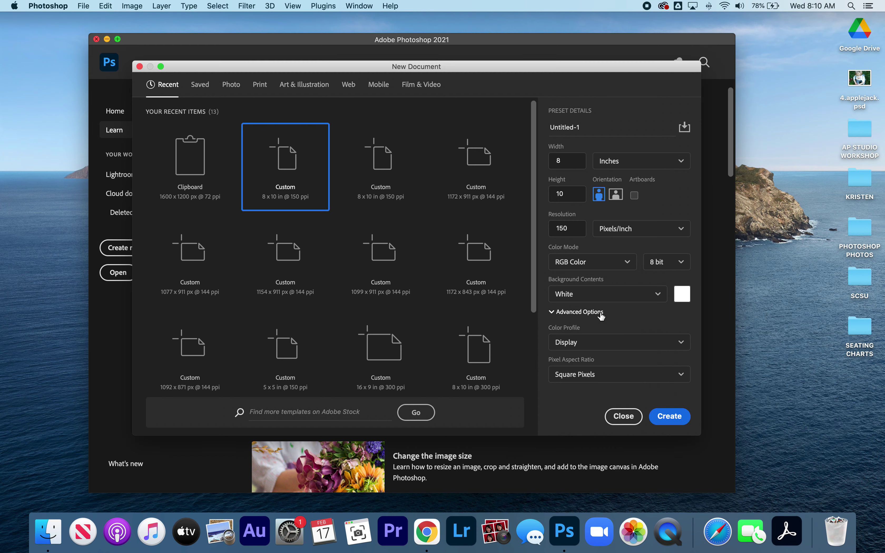
left_click(668, 418)
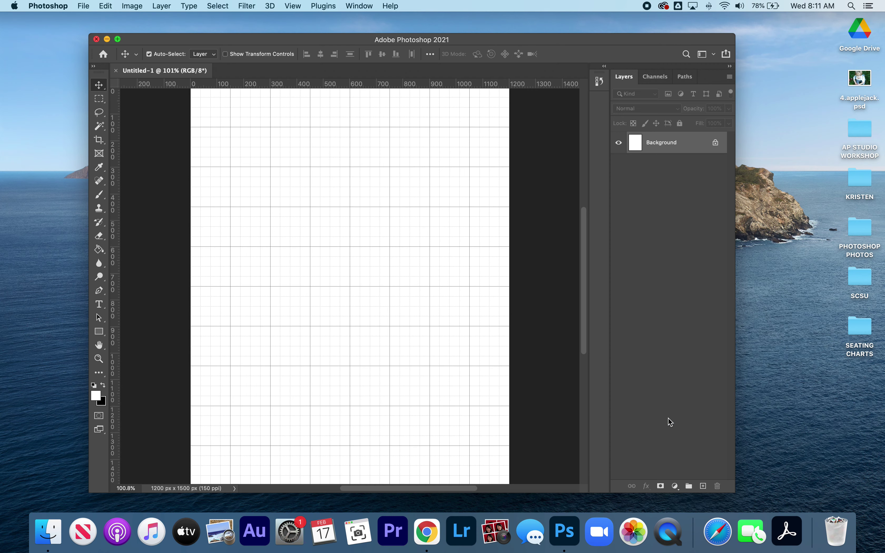
Copy all of 1.field.JPG, paste it into Untitled-1 as Layer 1, and nudge it left
key("super")
key("super+o")
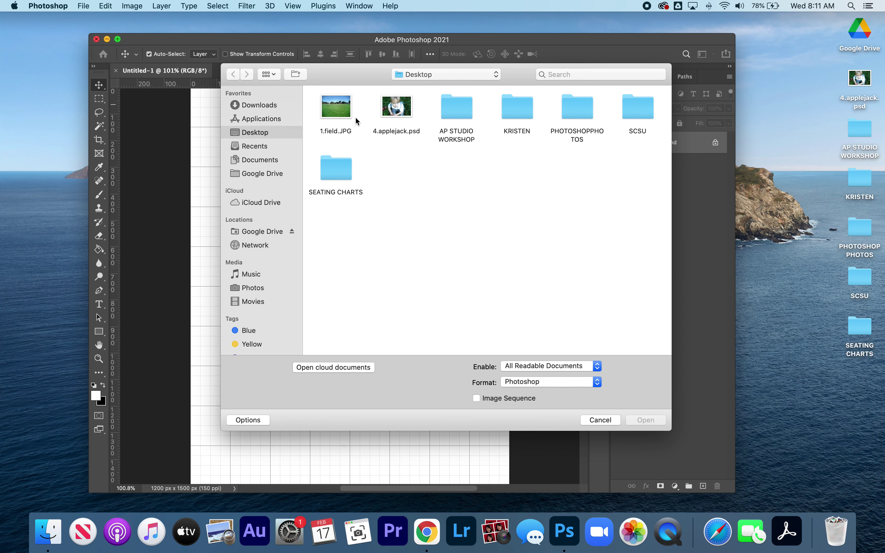
double_click(333, 108)
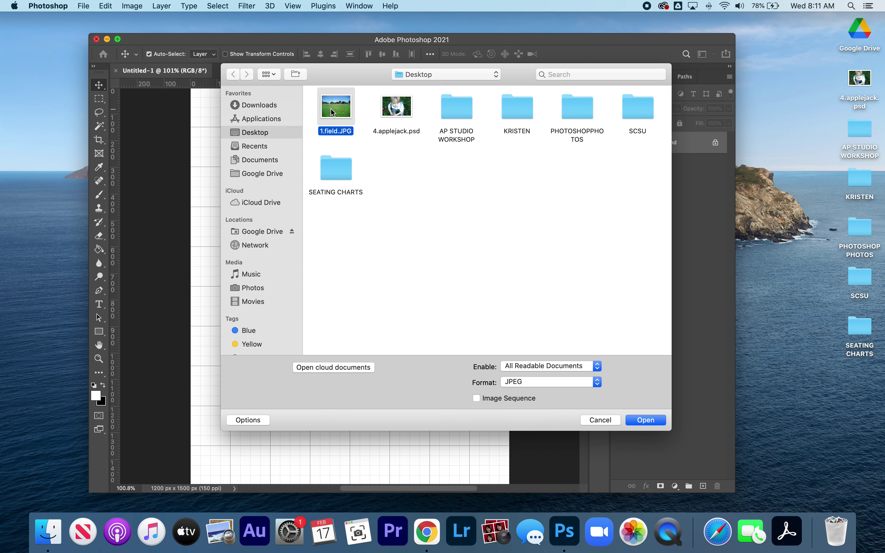
key("super+a")
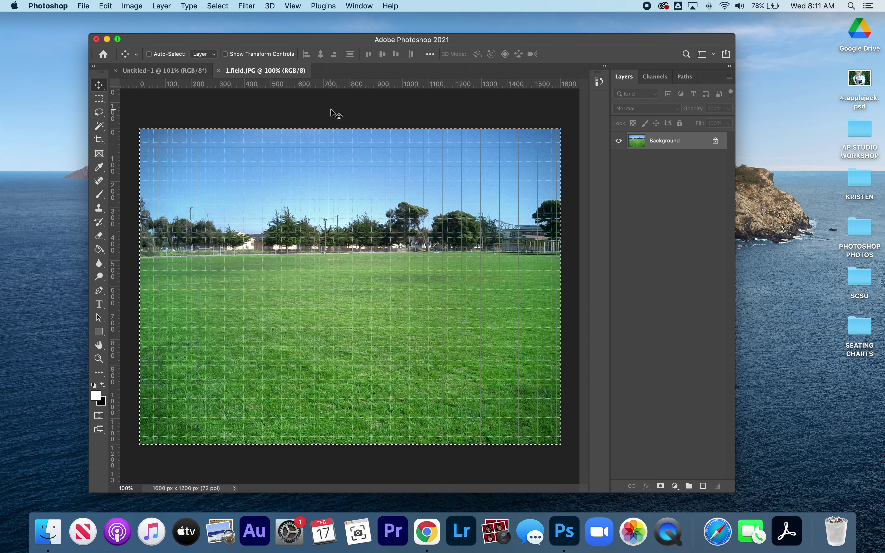
key("super+c")
key("super+w")
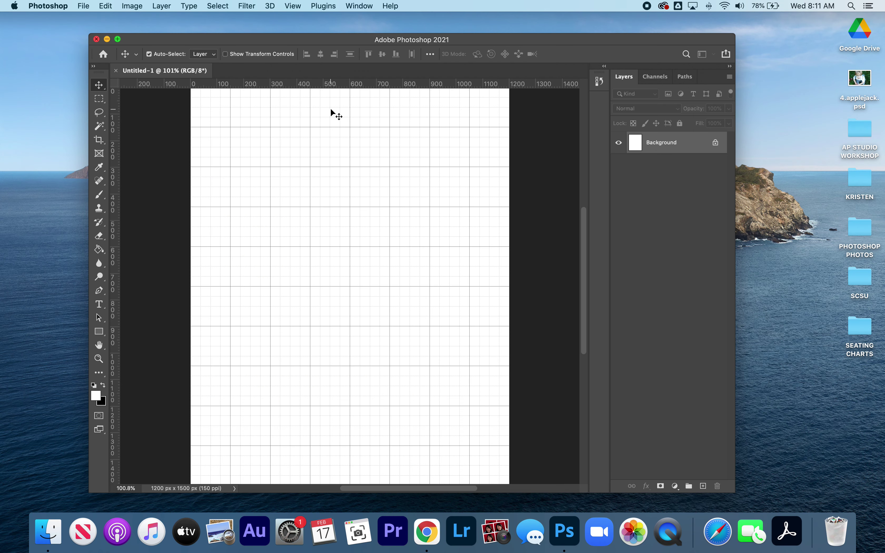
key("super+v")
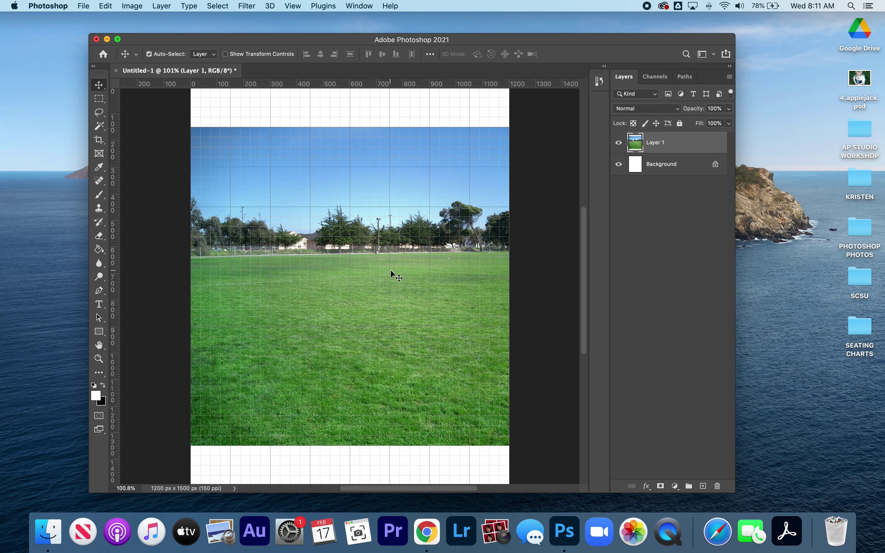
left_click_drag(395, 269, 340, 268)
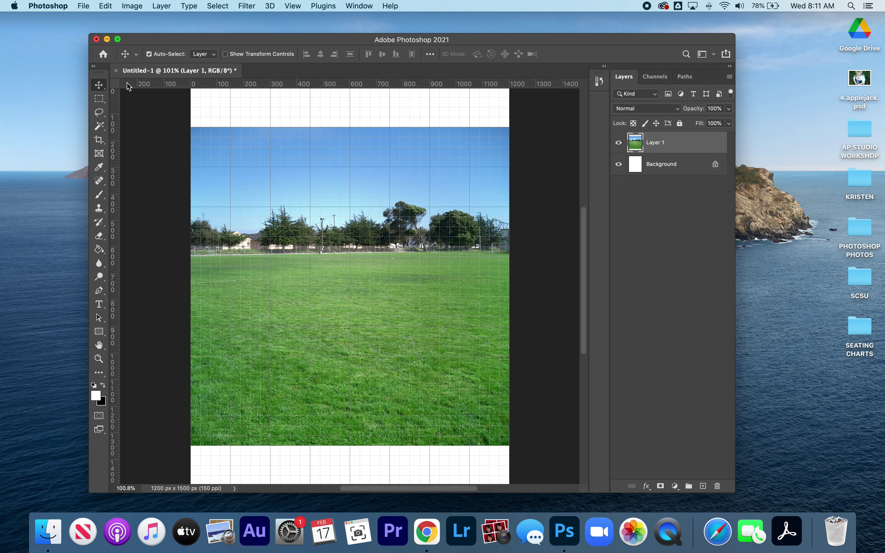
Begin Save As on this computer and name the file Field Practice
left_click(85, 7)
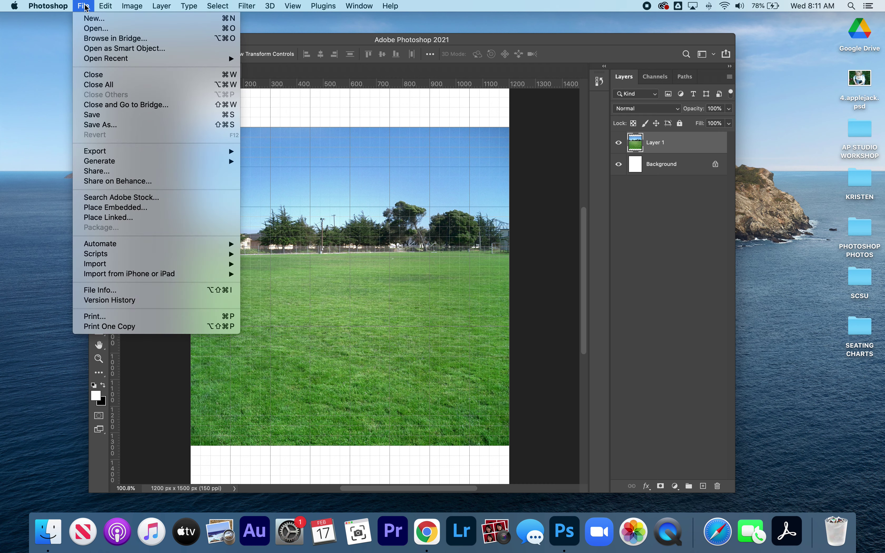
left_click(110, 125)
scroll(396, 331, "down", 3)
scroll(396, 331, "left", 2)
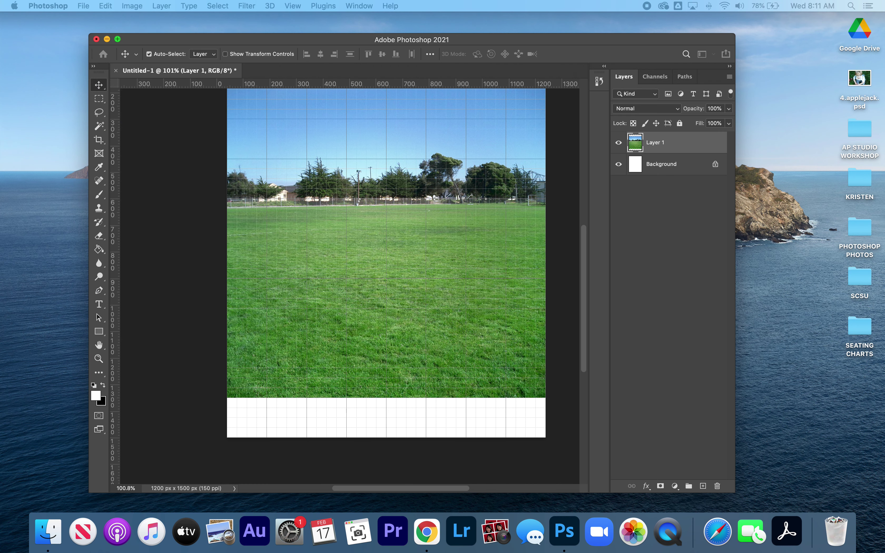
left_click_drag(365, 85, 446, 71)
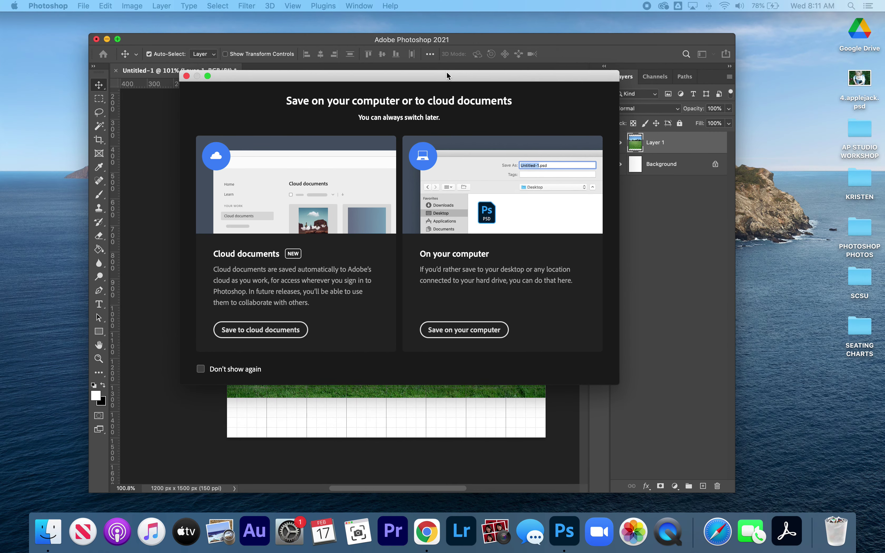
left_click(450, 330)
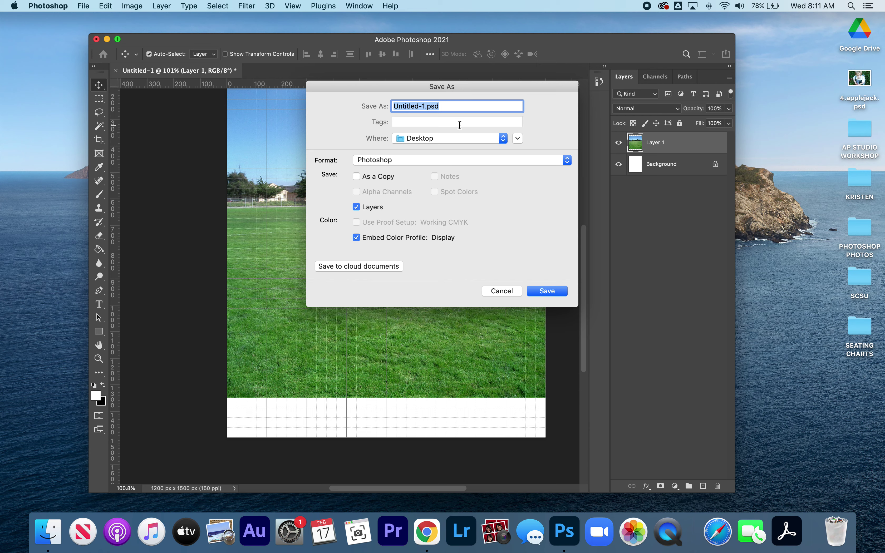
type("Field Practice")
Save Field Practice.psd to the Desktop in Photoshop format, confirming the format options
left_click(458, 139)
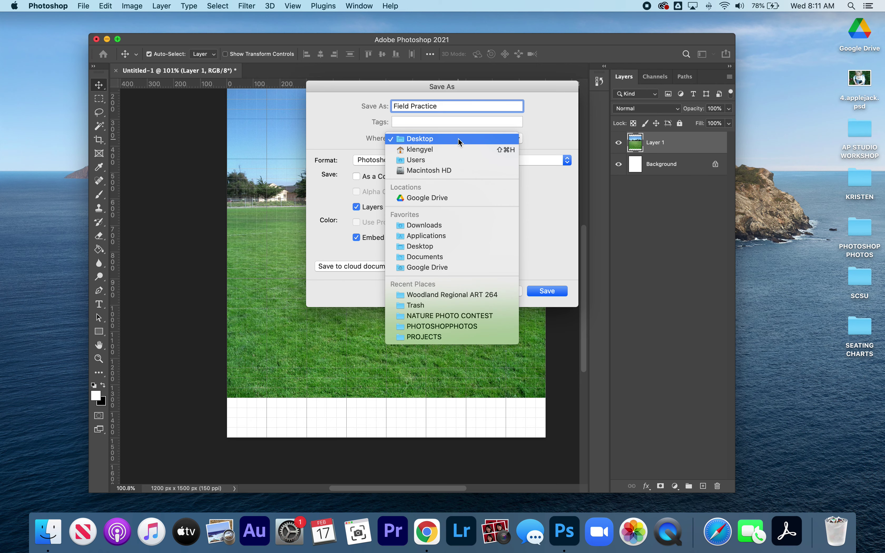
left_click(458, 139)
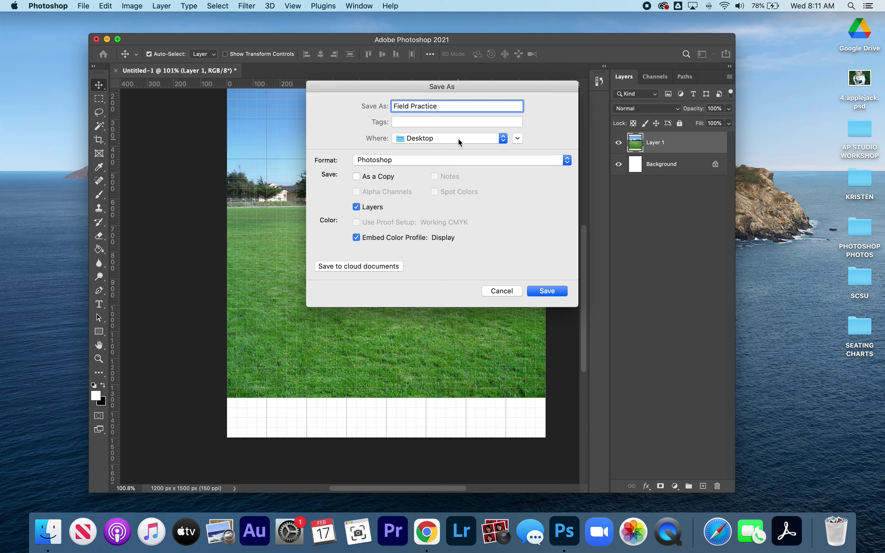
left_click(458, 139)
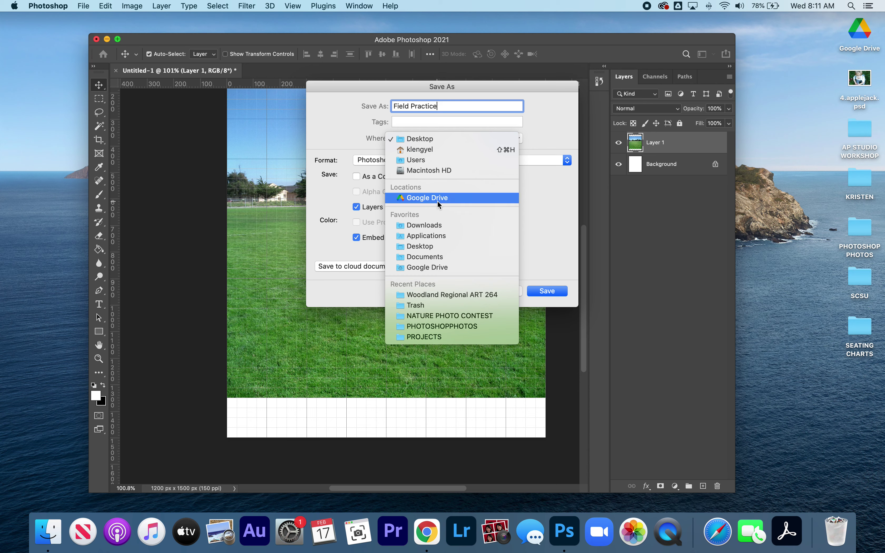
left_click(443, 140)
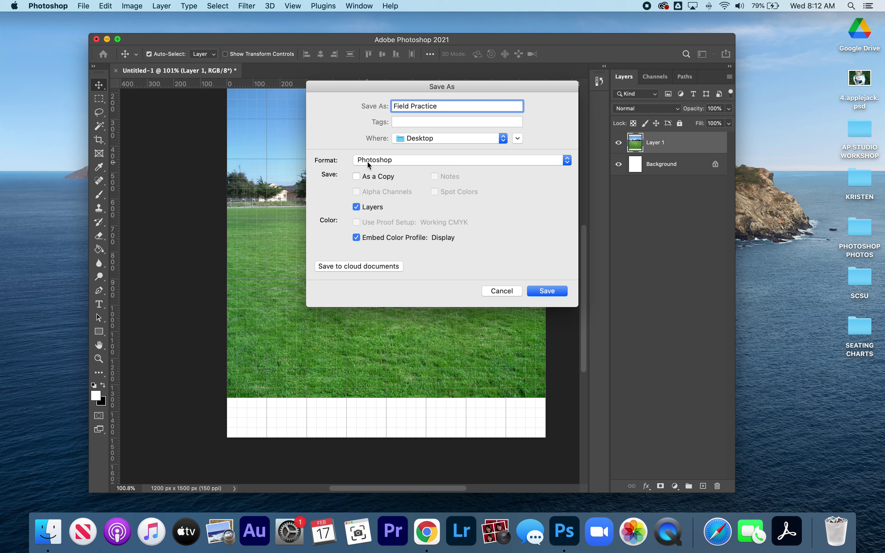
left_click(549, 292)
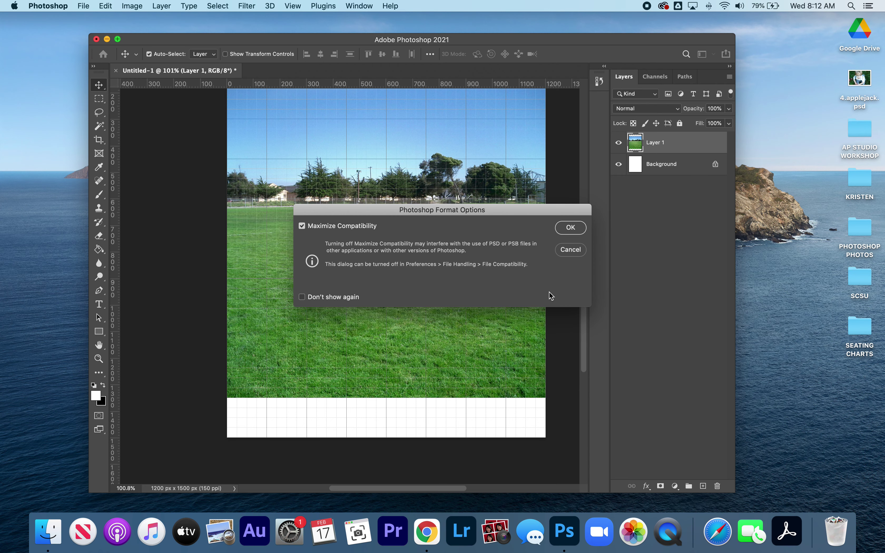
left_click(568, 228)
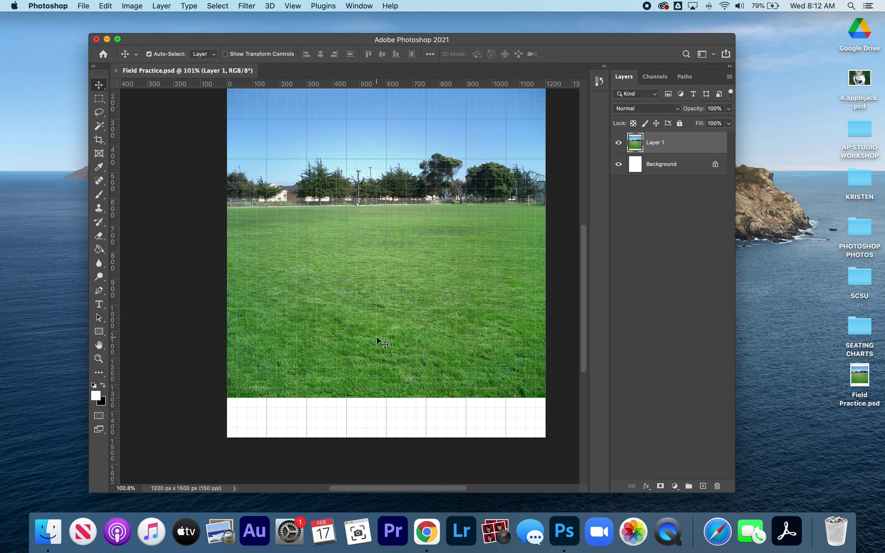
scroll(395, 229, "down", 5)
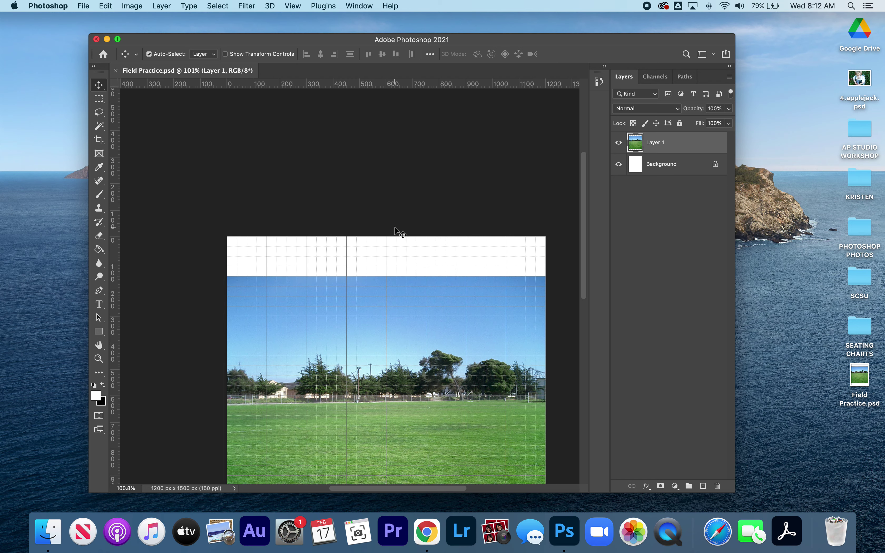
scroll(395, 229, "up", 10)
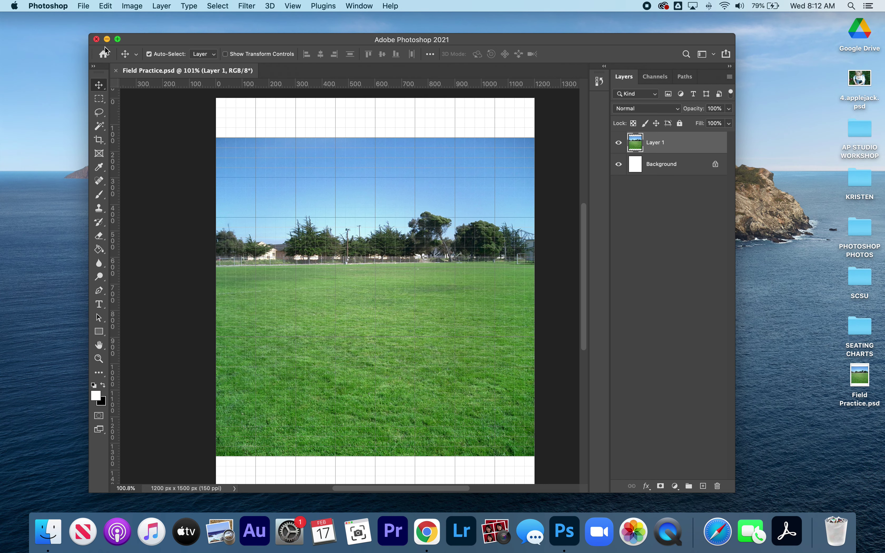
Save a TIFF copy, Field Practice.tif, to the Desktop with default options and layers kept
left_click(84, 6)
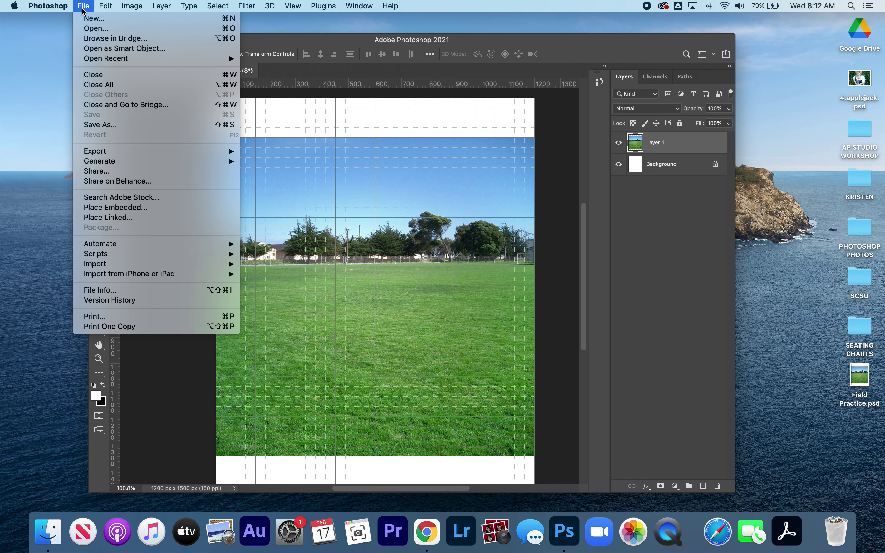
left_click(133, 124)
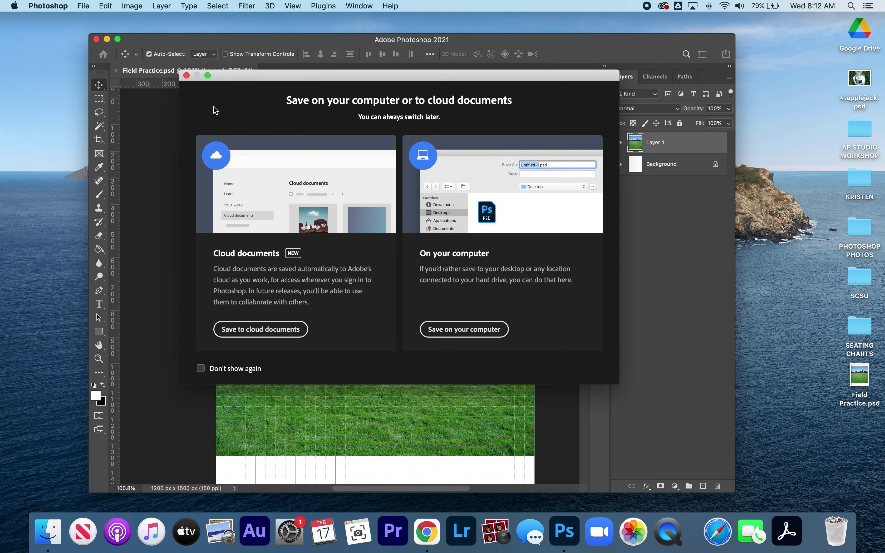
left_click(473, 329)
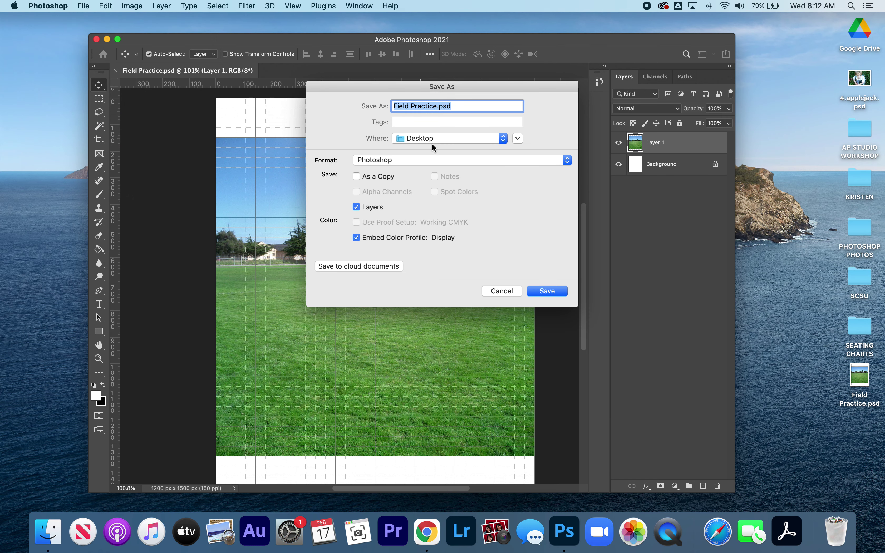
left_click(410, 162)
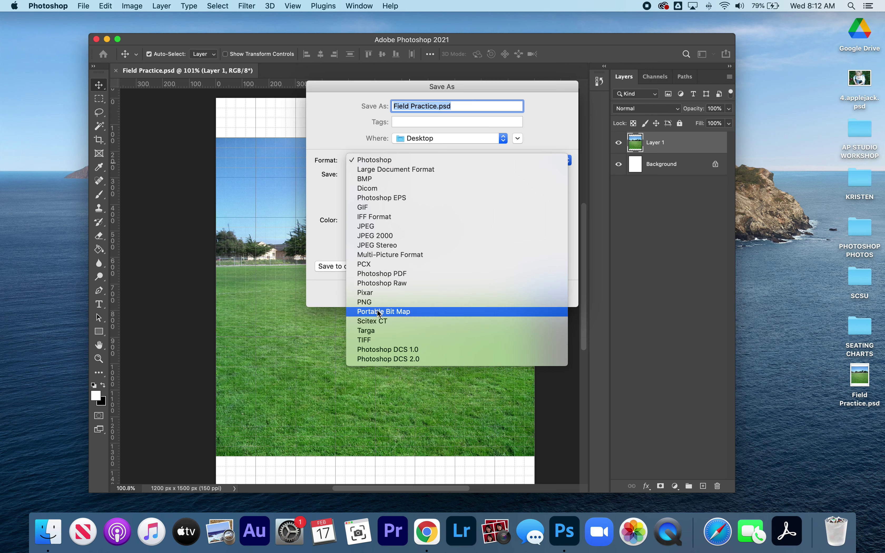
left_click(386, 342)
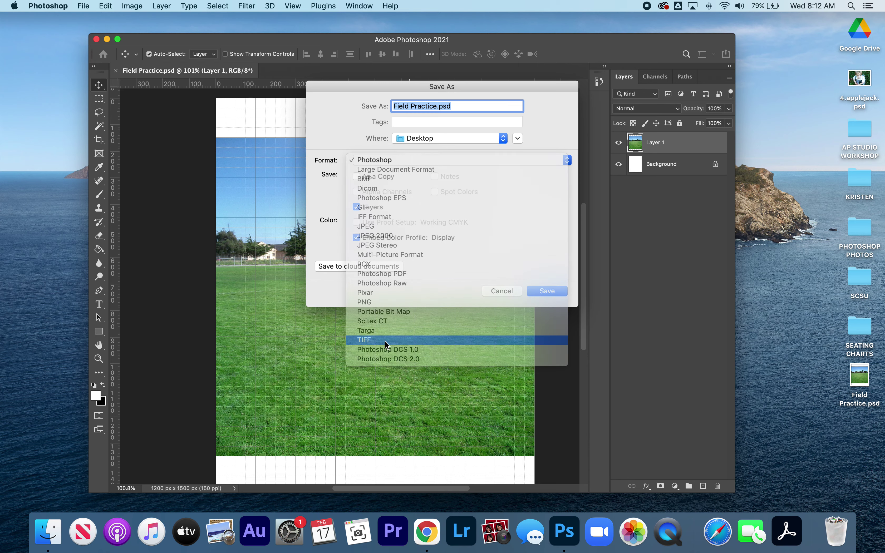
left_click(551, 291)
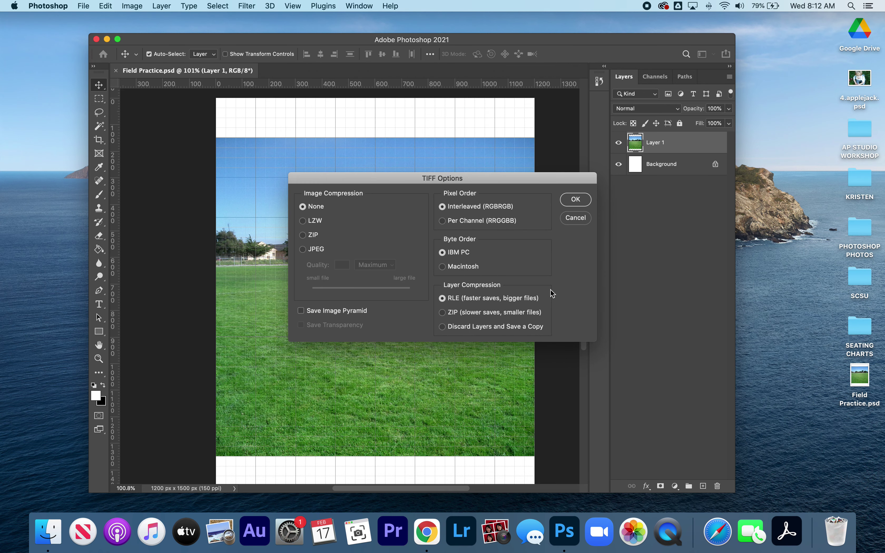
left_click(572, 201)
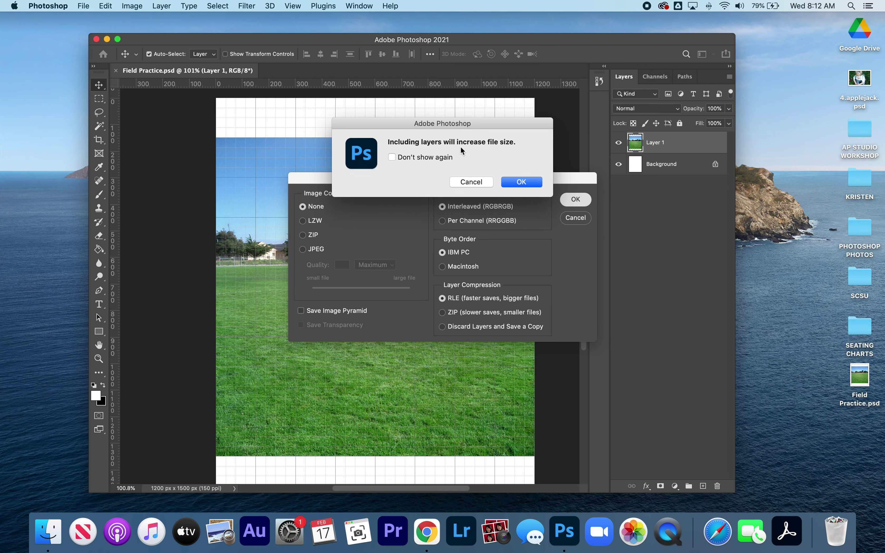
left_click(526, 182)
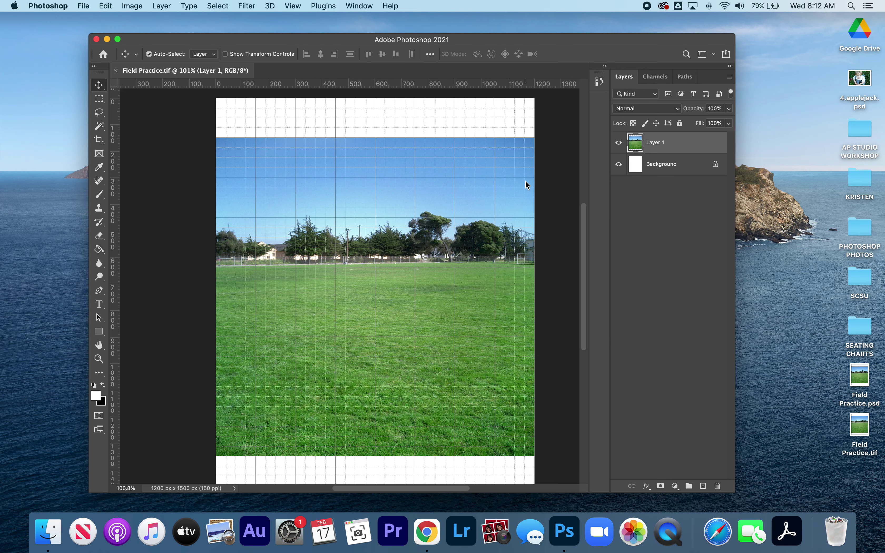